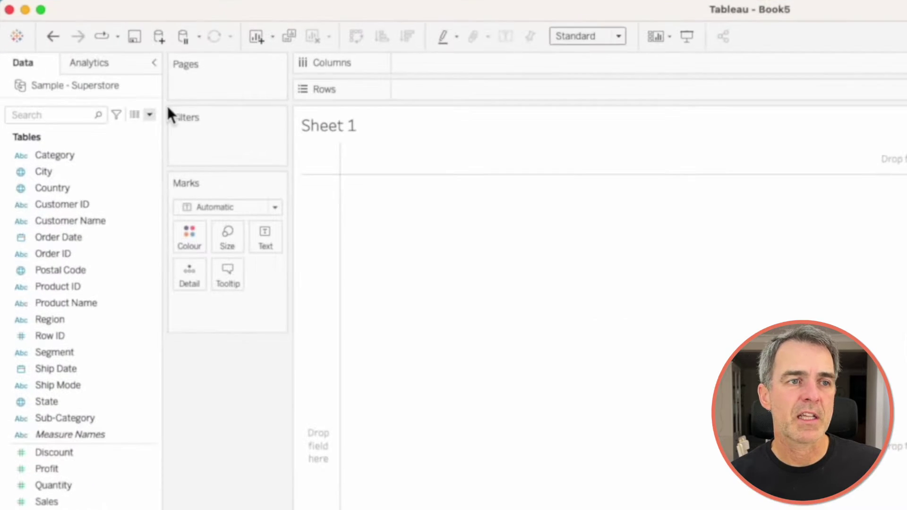
Create Customers First Purchase Quarter as { FIXED [Customer Name] : MIN(DATETRUNC('quarter',[Order Date])) }
{"action": "left_click", "coordinate": [156, 118]}
{"action": "left_click", "coordinate": [94, 132]}
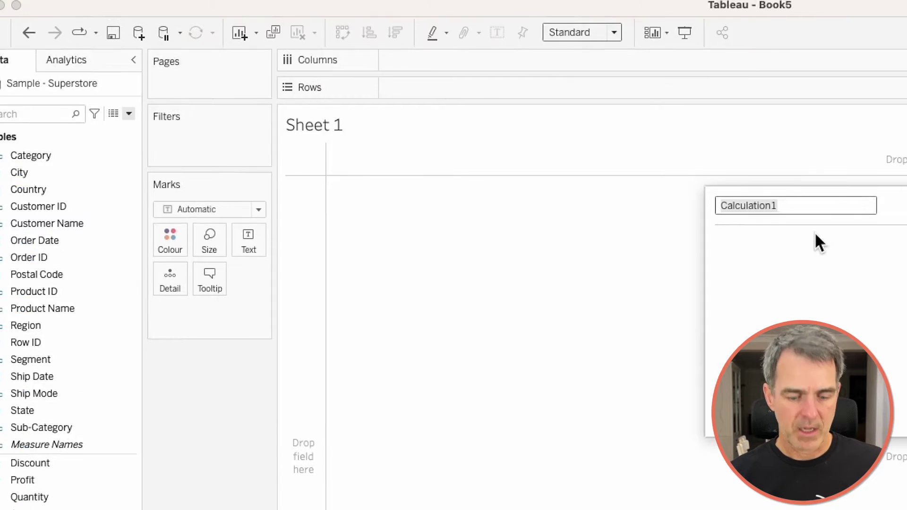
{"action": "type", "text": "Customers First Purcha"}
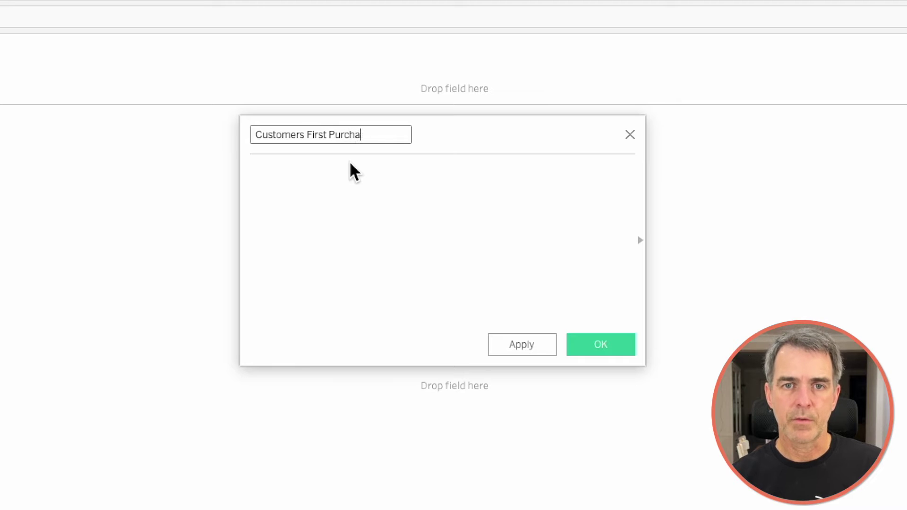
{"action": "type", "text": "fix"}
{"action": "key", "text": "Return"}
{"action": "type", "text": "cus"}
{"action": "left_click", "coordinate": [337, 208]}
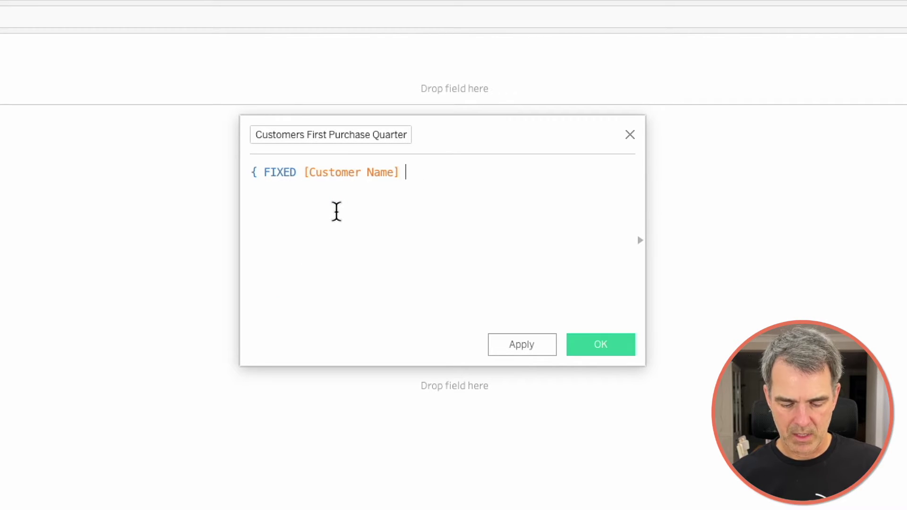
{"action": "type", "text": "MIN(date"}
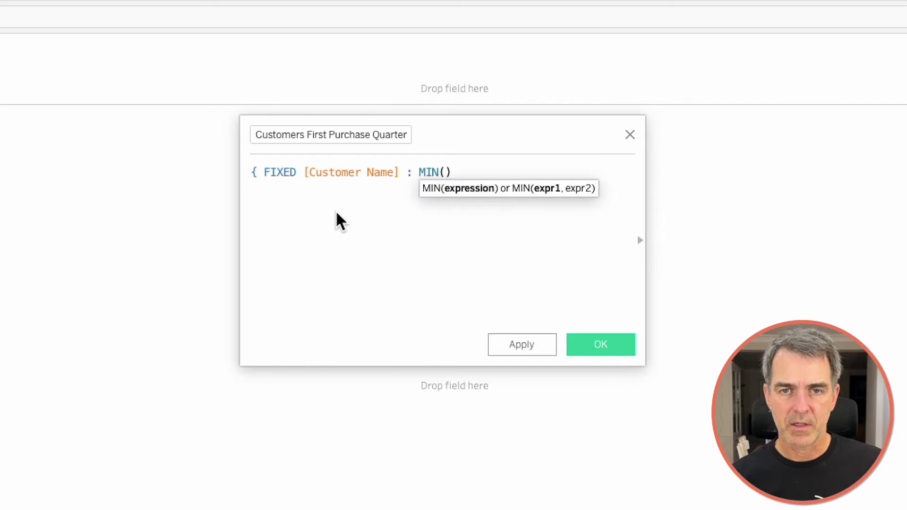
{"action": "left_click", "coordinate": [492, 301]}
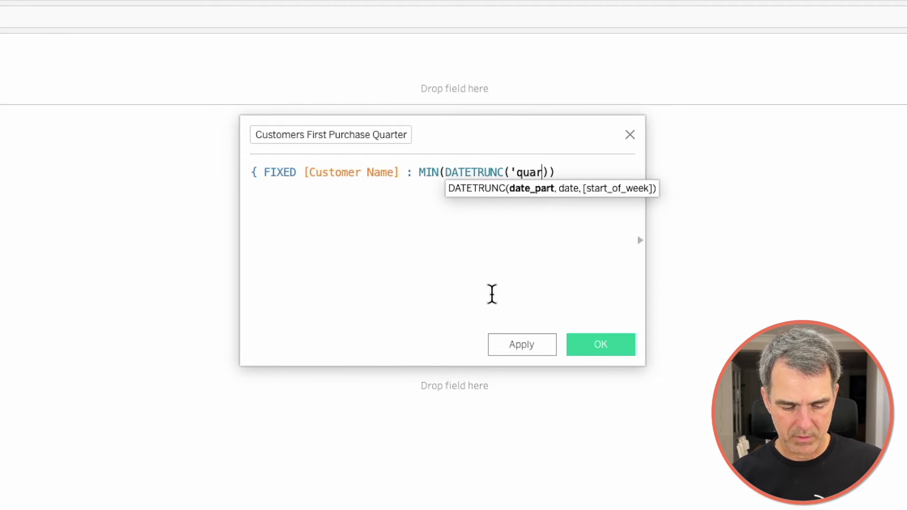
{"action": "type", "text": "'quarter',ord"}
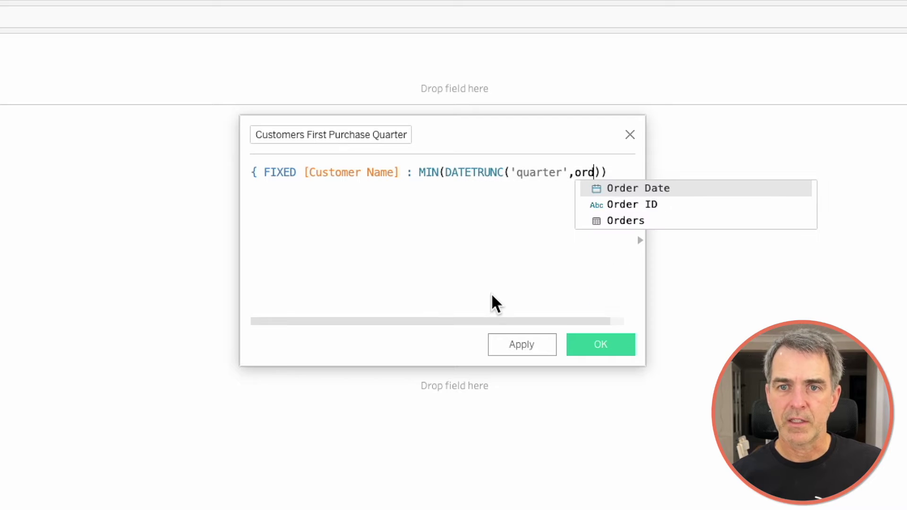
{"action": "key", "text": "Return"}
{"action": "key", "text": "Right"}
{"action": "key", "text": "Right"}
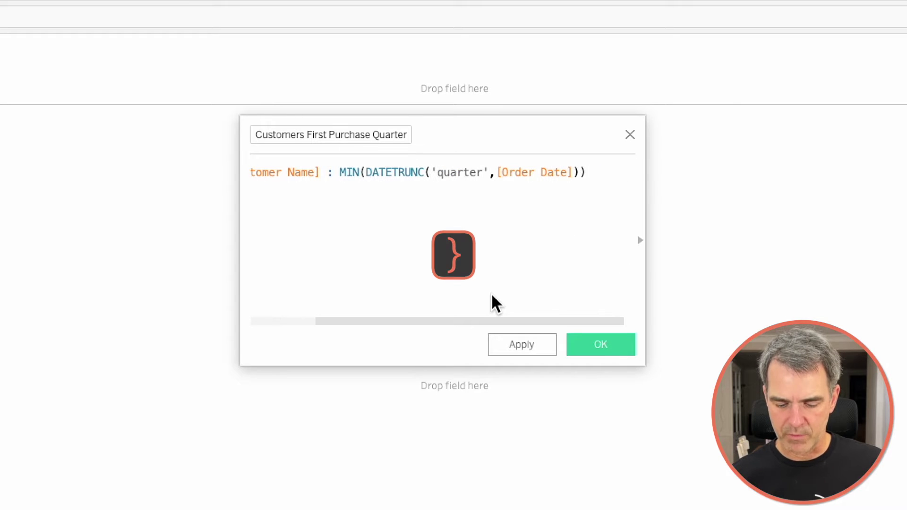
{"action": "left_click", "coordinate": [594, 350]}
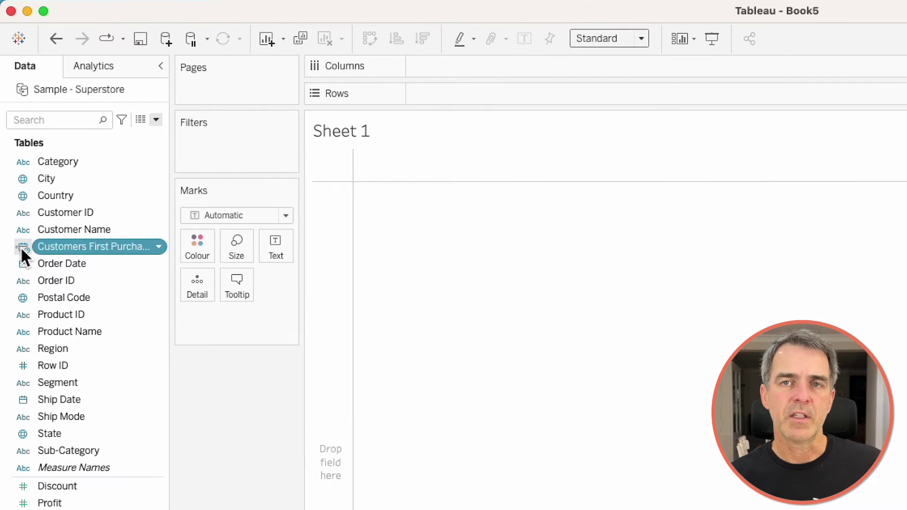
Make the new field a Date and place it on Rows as discrete quarters
{"action": "left_click", "coordinate": [21, 247]}
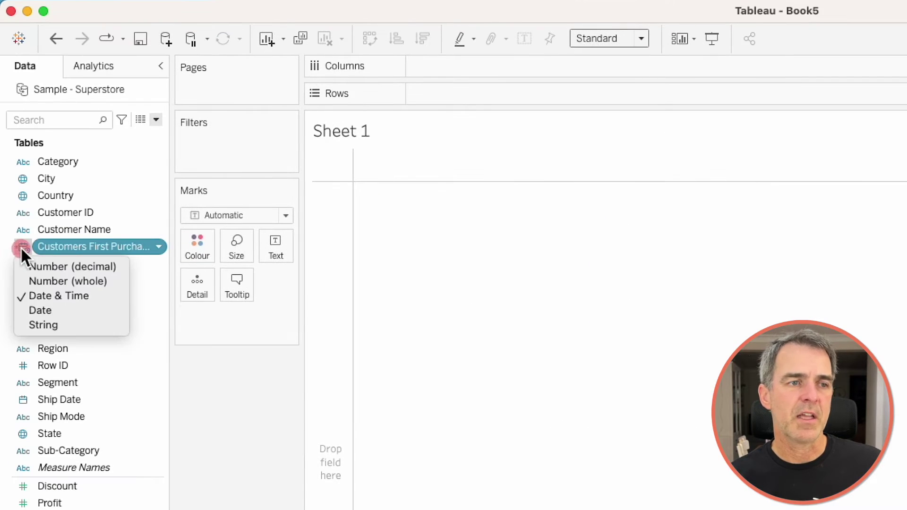
{"action": "left_click", "coordinate": [46, 310]}
{"action": "mouse_move", "coordinate": [66, 246]}
{"action": "left_mouse_down"}
{"action": "mouse_move", "coordinate": [407, 155]}
{"action": "mouse_move", "coordinate": [490, 95]}
{"action": "left_mouse_up"}
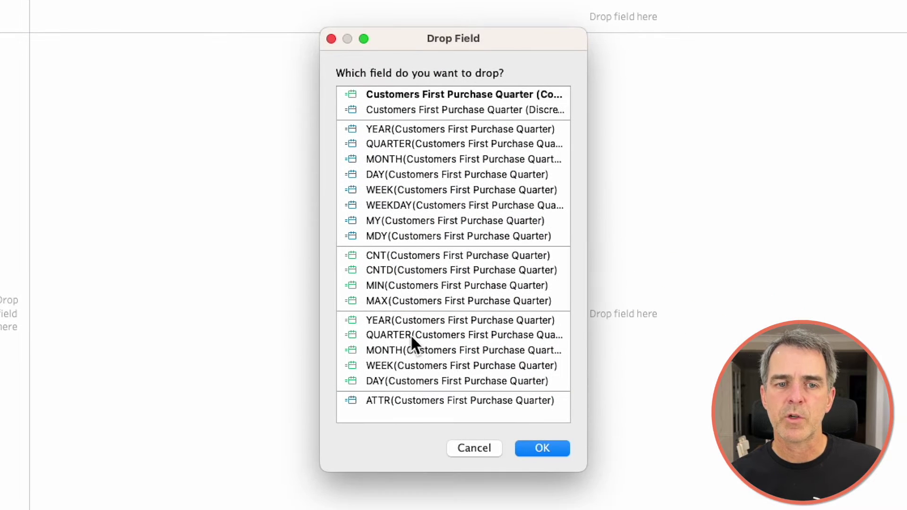
{"action": "left_click", "coordinate": [505, 377]}
{"action": "left_click", "coordinate": [529, 447]}
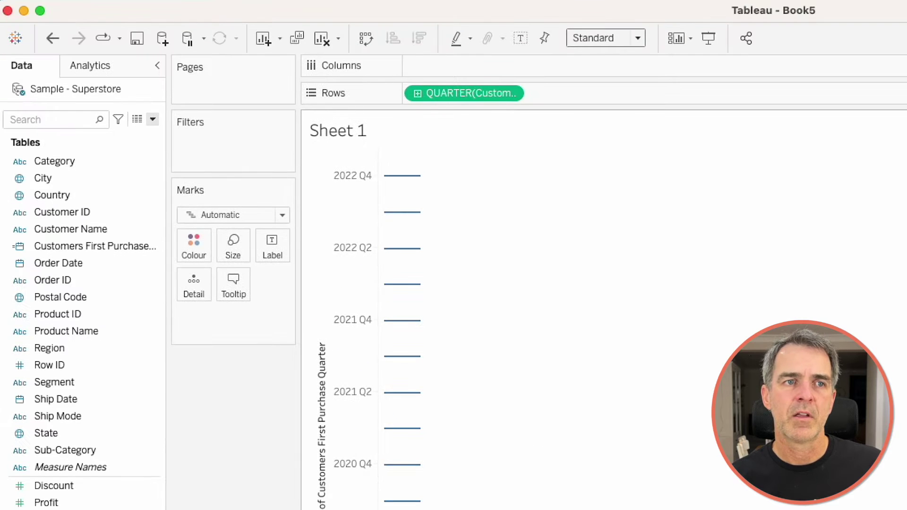
{"action": "left_click", "coordinate": [511, 92]}
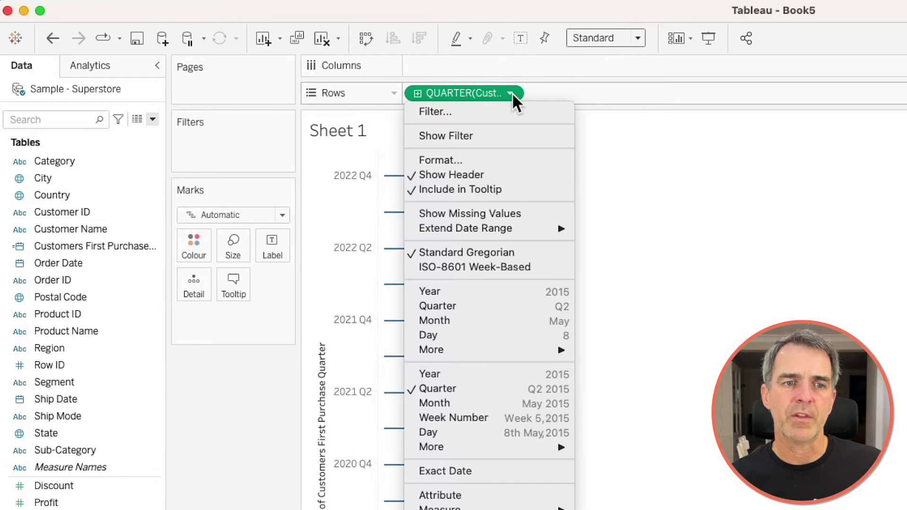
{"action": "left_click", "coordinate": [474, 454]}
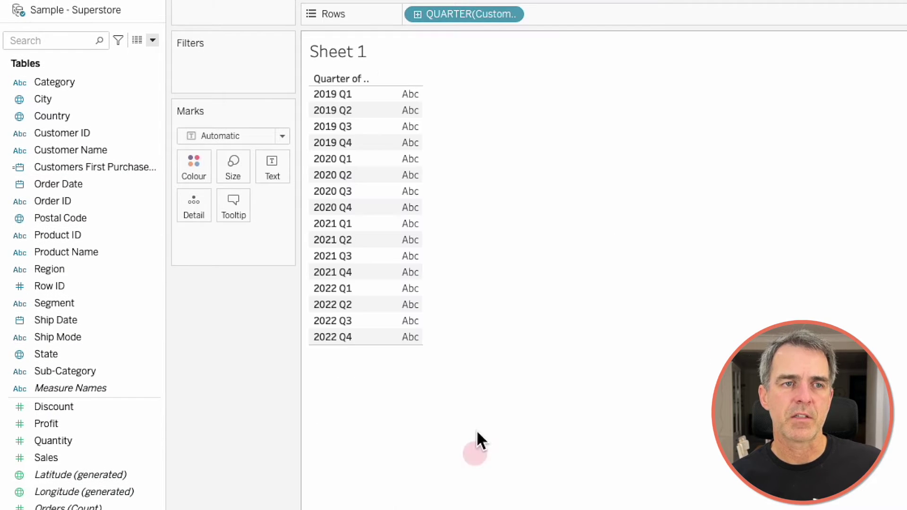
Add Order Date to Columns as discrete quarters
{"action": "left_click", "coordinate": [81, 260]}
{"action": "mouse_move", "coordinate": [97, 264]}
{"action": "left_mouse_down"}
{"action": "mouse_move", "coordinate": [496, 75]}
{"action": "mouse_move", "coordinate": [501, 61]}
{"action": "left_mouse_up"}
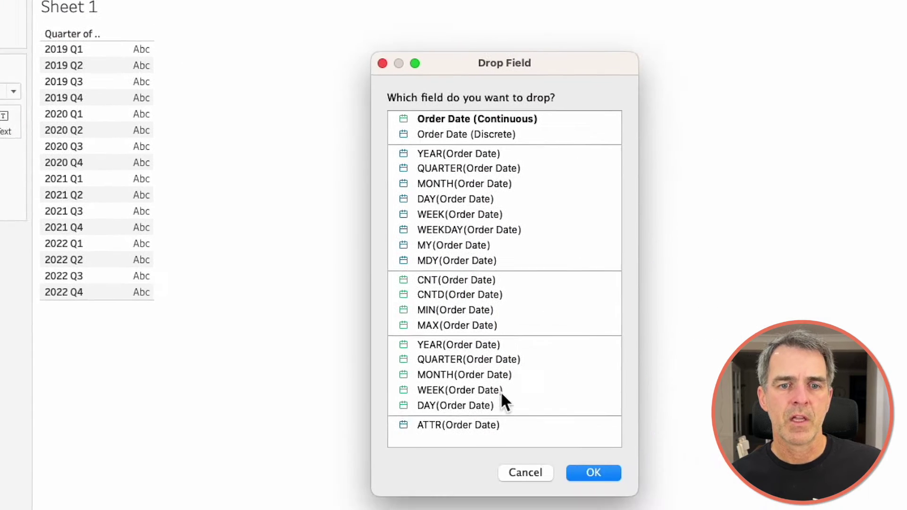
{"action": "left_click", "coordinate": [745, 484]}
{"action": "left_click", "coordinate": [537, 452]}
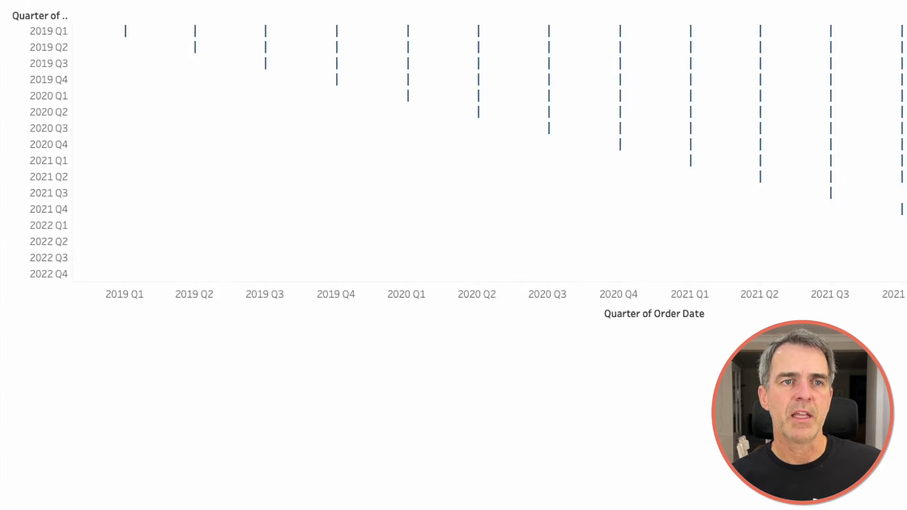
{"action": "left_click", "coordinate": [453, 1]}
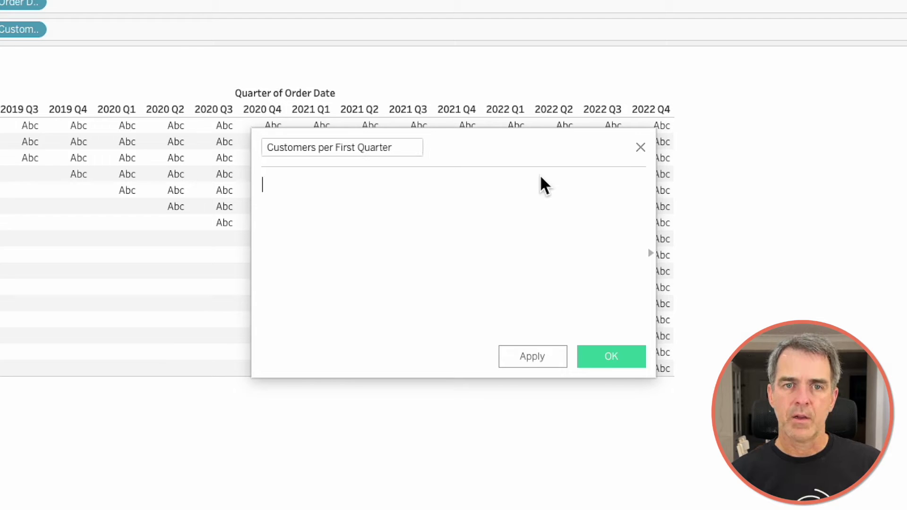
Write the formula { FIXED [Customers First Purchase Quarter] : COUNTD([Customer Name]) }
{"action": "type", "text": "fix"}
{"action": "key", "text": "Return"}
{"action": "left_click", "coordinate": [60, 183]}
{"action": "left_click_drag", "start_coordinate": [61, 182], "coordinate": [851, 218]}
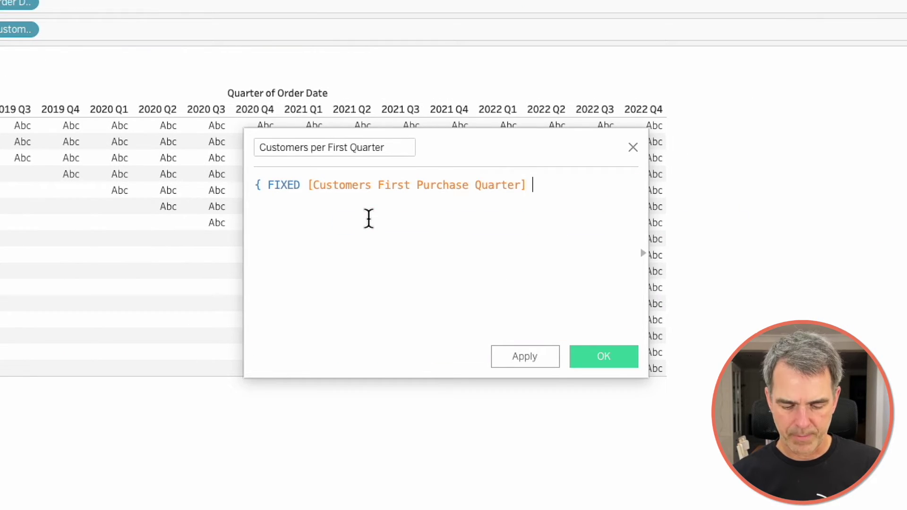
{"action": "type", "text": ": countd"}
{"action": "key", "text": "Return"}
{"action": "type", "text": "cus"}
{"action": "key", "text": "Down"}
{"action": "key", "text": "Return"}
{"action": "type", "text": "}"}
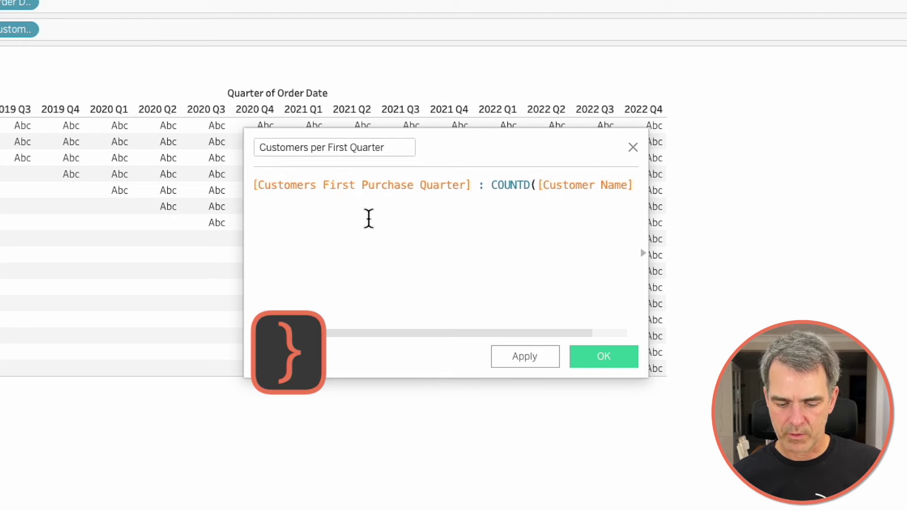
Save it as Customers per First Quarter, convert it to a dimension, and add it to Rows
{"action": "left_click", "coordinate": [578, 360]}
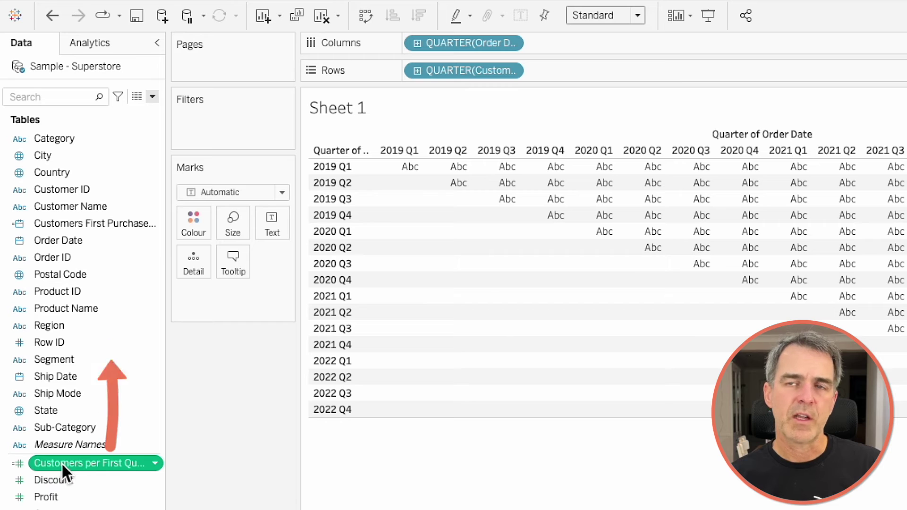
{"action": "left_click_drag", "start_coordinate": [9, 452], "coordinate": [10, 315]}
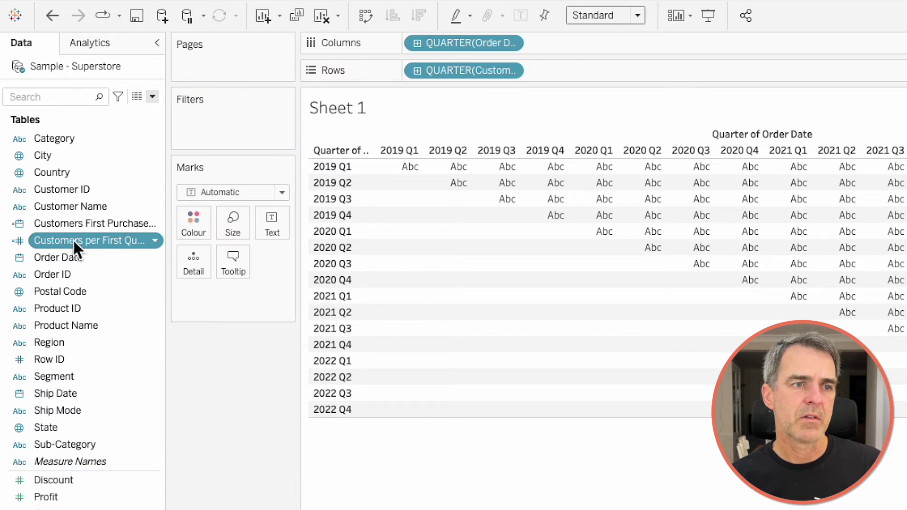
{"action": "left_click_drag", "start_coordinate": [73, 239], "coordinate": [575, 70]}
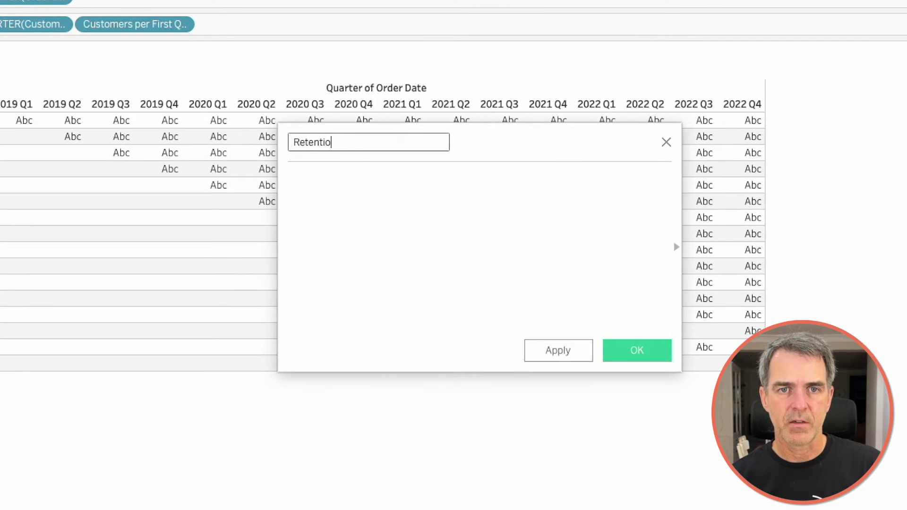
Define Retention Rate as COUNTD([Customer Name]) / SUM([Customers per First Quarter]) and save it
{"action": "left_click", "coordinate": [333, 192]}
{"action": "type", "text": "coutnd"}
{"action": "key", "text": "shift+Home"}
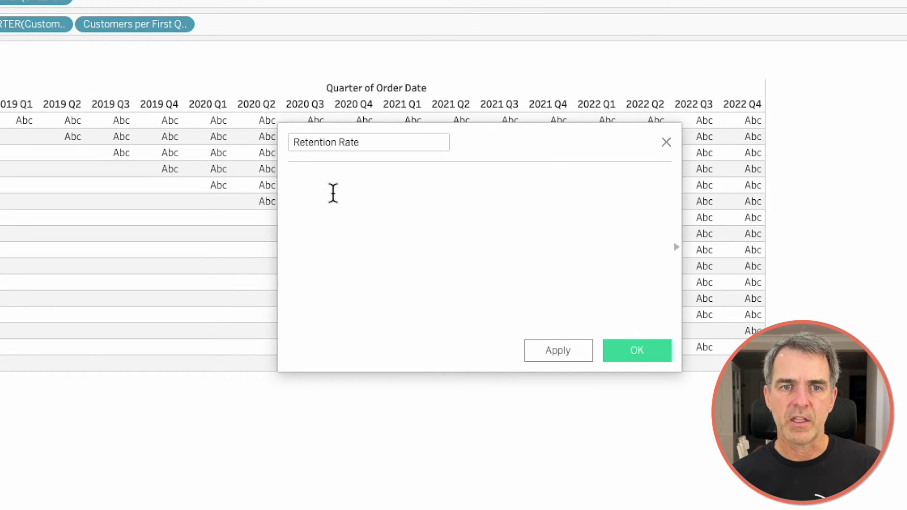
{"action": "type", "text": "count"}
{"action": "key", "text": "Down"}
{"action": "key", "text": "Return"}
{"action": "type", "text": "cus"}
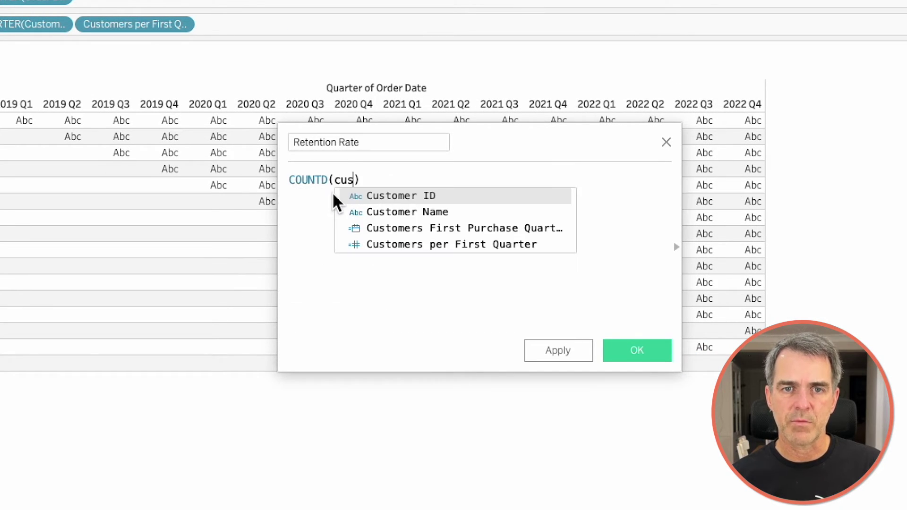
{"action": "key", "text": "Down"}
{"action": "key", "text": "Return"}
{"action": "key", "text": "Right"}
{"action": "type", "text": "/ "}
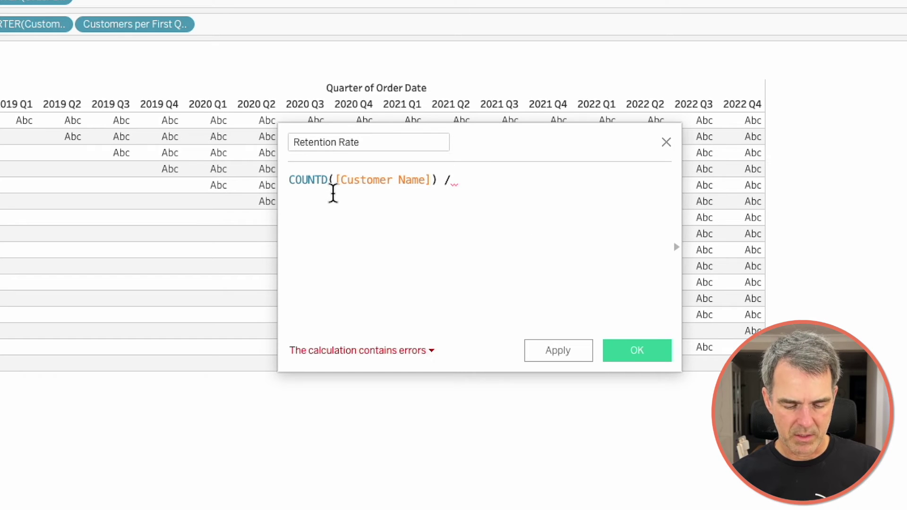
{"action": "type", "text": "sum"}
{"action": "key", "text": "Return"}
{"action": "type", "text": "cus"}
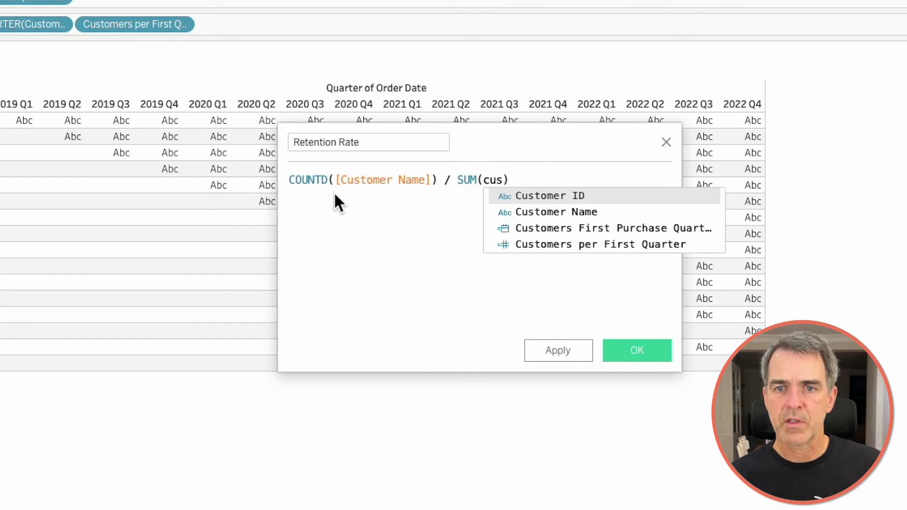
{"action": "left_click", "coordinate": [543, 244]}
{"action": "left_click", "coordinate": [640, 351]}
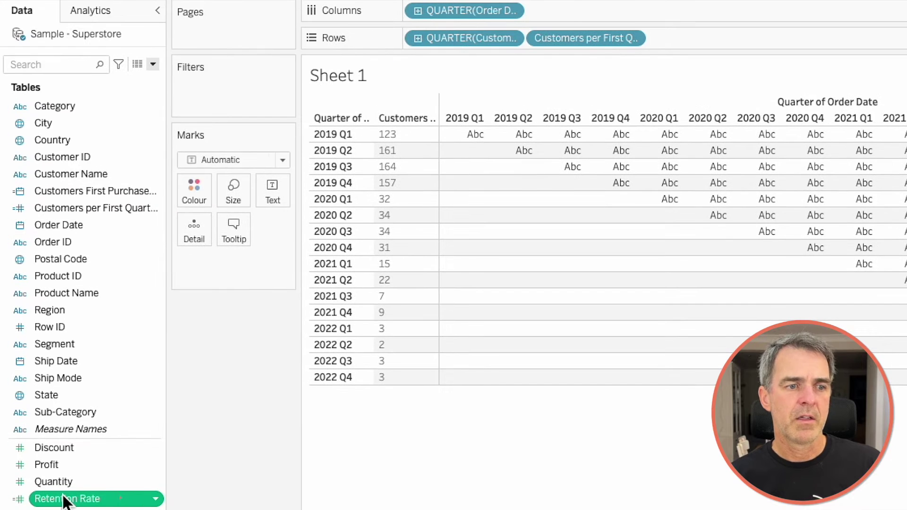
Set Retention Rate's default number format to Percentage with 1 decimal place
{"action": "right_click", "coordinate": [66, 498]}
{"action": "mouse_move", "coordinate": [178, 403]}
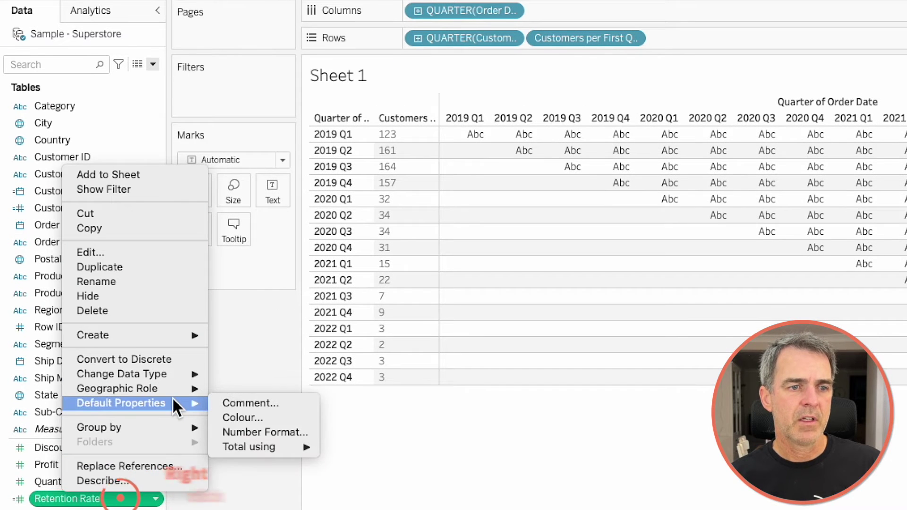
{"action": "left_click", "coordinate": [274, 433]}
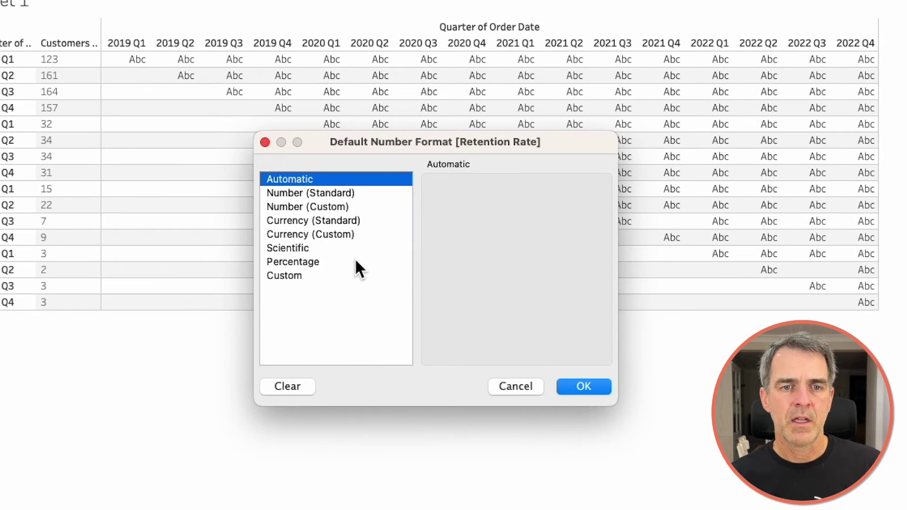
{"action": "left_click", "coordinate": [355, 262]}
{"action": "left_click", "coordinate": [476, 209]}
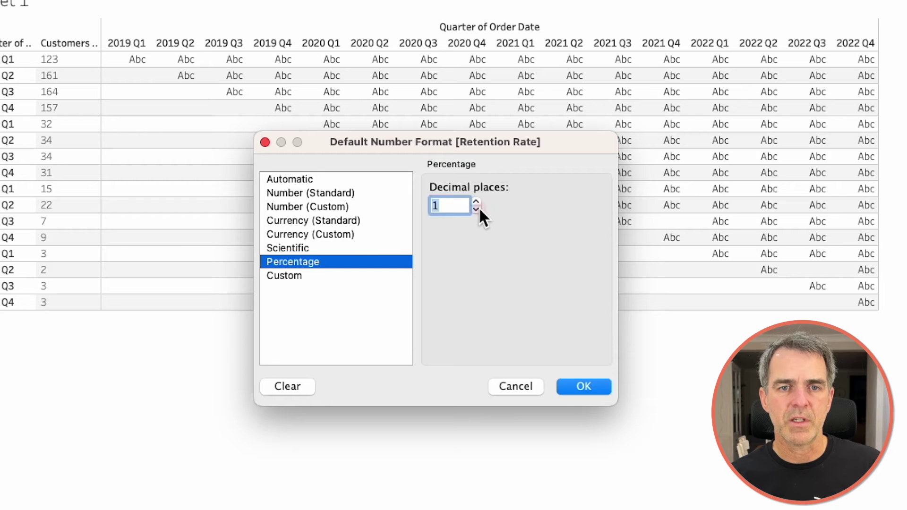
{"action": "left_click", "coordinate": [578, 386]}
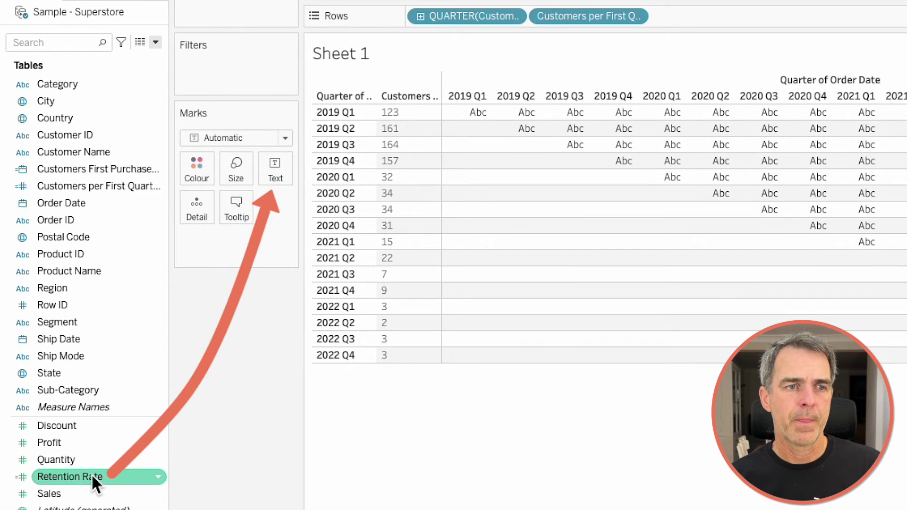
Put Retention Rate on Text, then inspect the 2019 Q1 cohort row and its 2022 Q1 value
{"action": "left_click_drag", "start_coordinate": [92, 474], "coordinate": [277, 170]}
{"action": "left_click", "coordinate": [330, 115]}
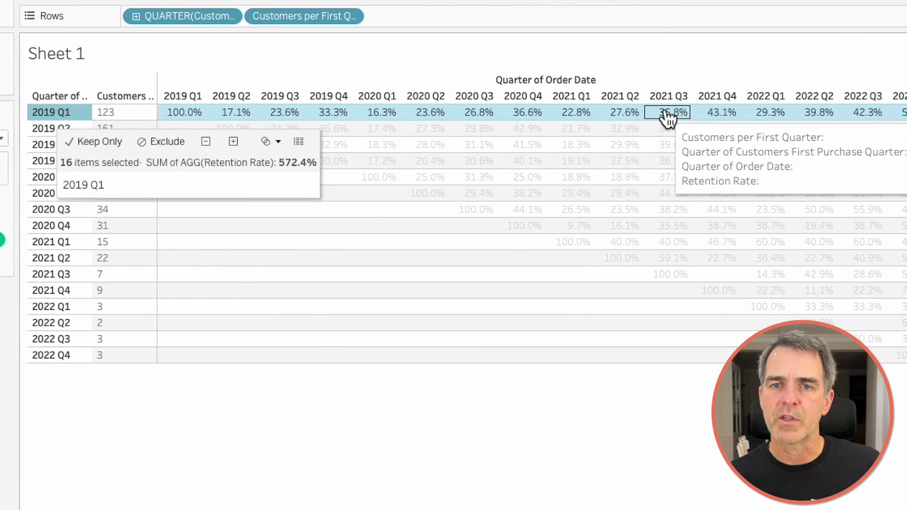
{"action": "left_click", "coordinate": [763, 117]}
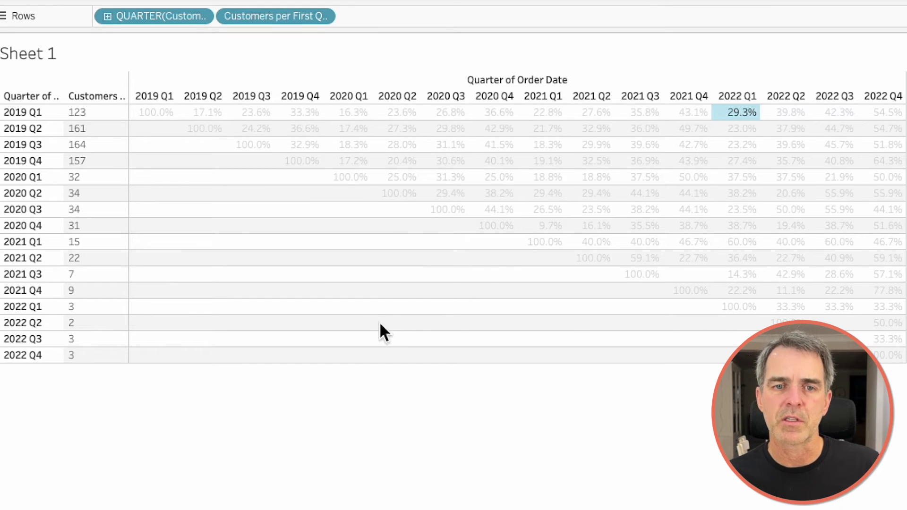
Colour cells by Retention Rate, add CNTD(Customer Name) to the tooltip, and show mark labels
{"action": "left_click", "coordinate": [380, 323]}
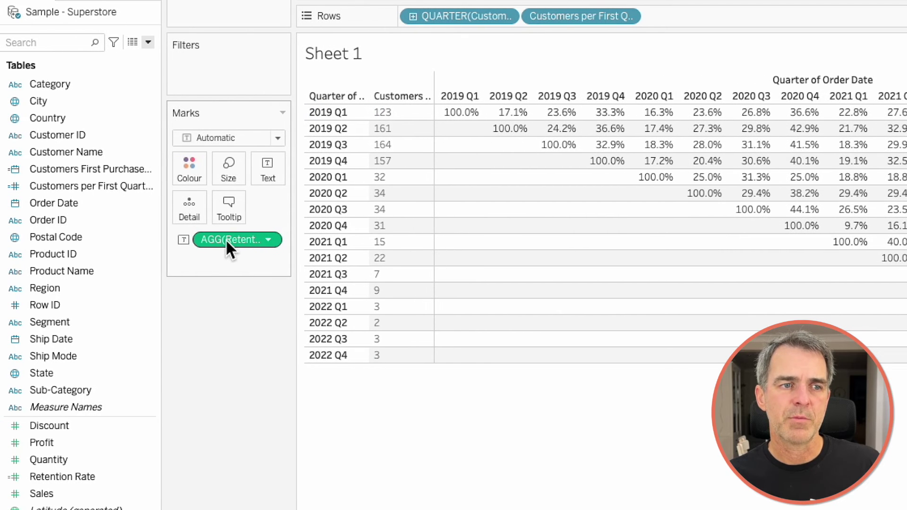
{"action": "left_click_drag", "start_coordinate": [225, 239], "coordinate": [188, 165]}
{"action": "right_click", "coordinate": [105, 152]}
{"action": "left_click_drag", "start_coordinate": [72, 147], "coordinate": [236, 208]}
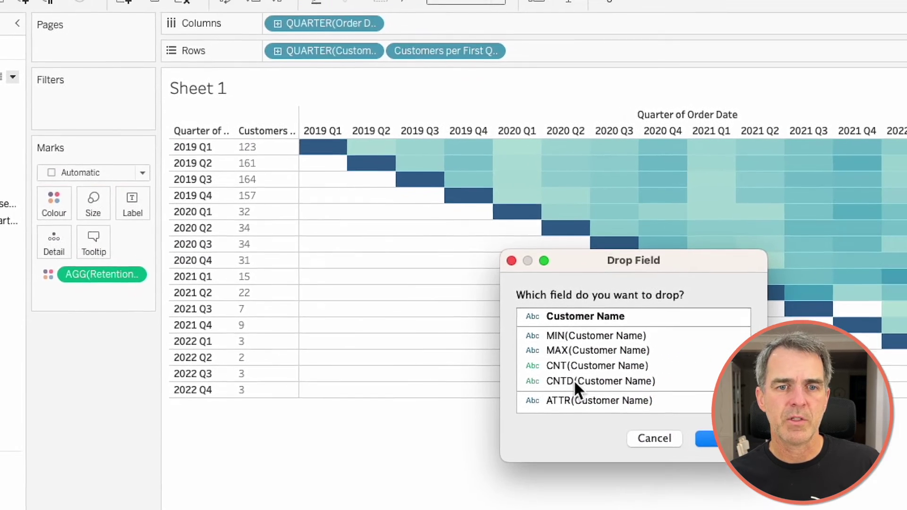
{"action": "left_click", "coordinate": [676, 356]}
{"action": "left_click", "coordinate": [812, 414]}
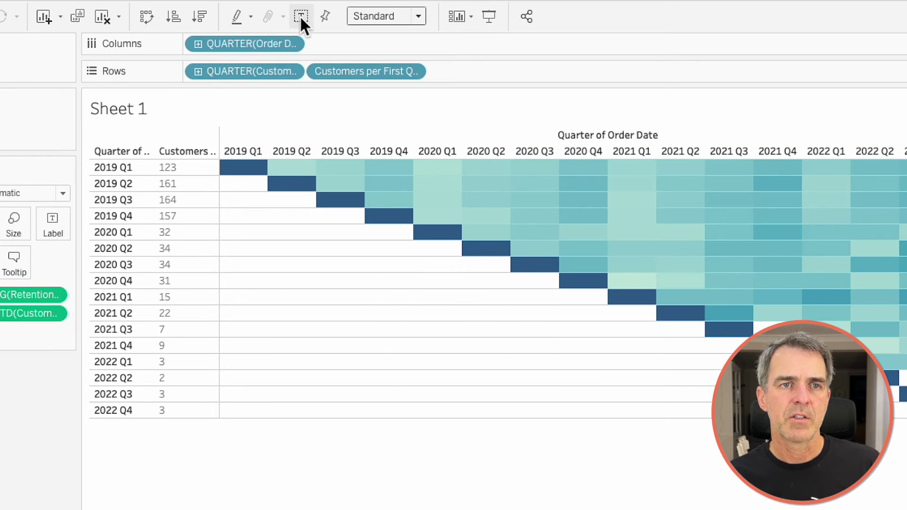
{"action": "left_click", "coordinate": [300, 16]}
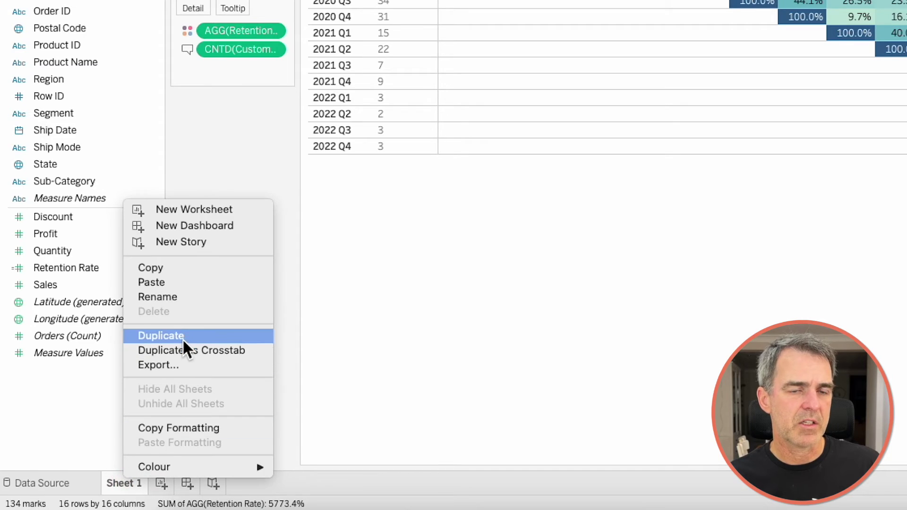
Duplicate the heatmap sheet and start a calculated field named Elapsed Quarters
{"action": "left_click", "coordinate": [182, 338]}
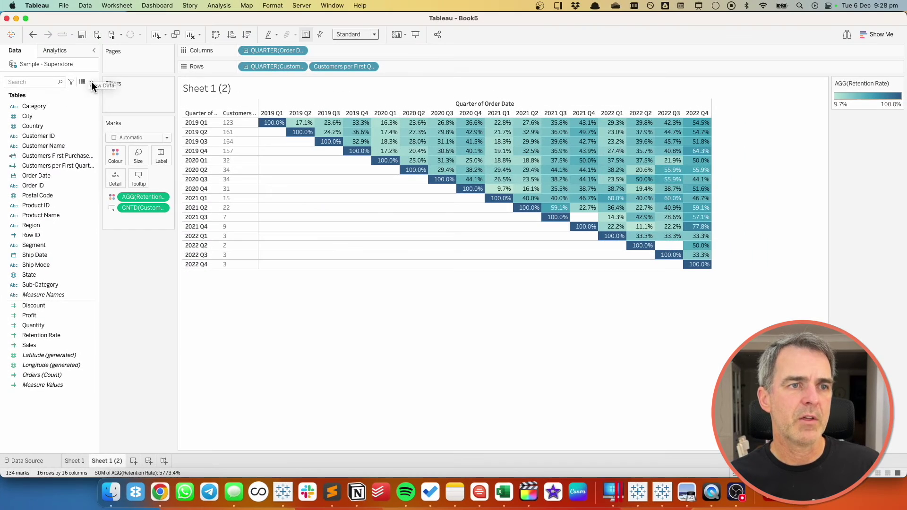
{"action": "left_click", "coordinate": [91, 81]}
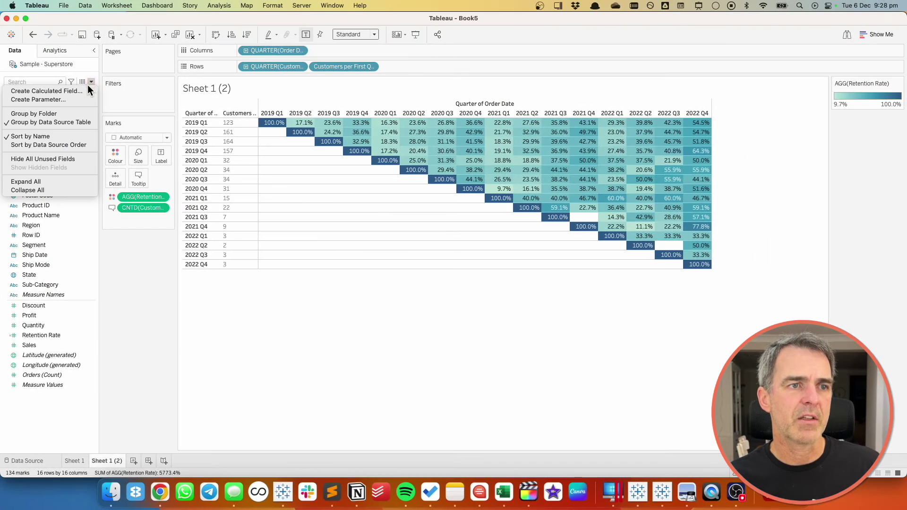
{"action": "left_click", "coordinate": [84, 90]}
{"action": "type", "text": "Elapsed Quarters"}
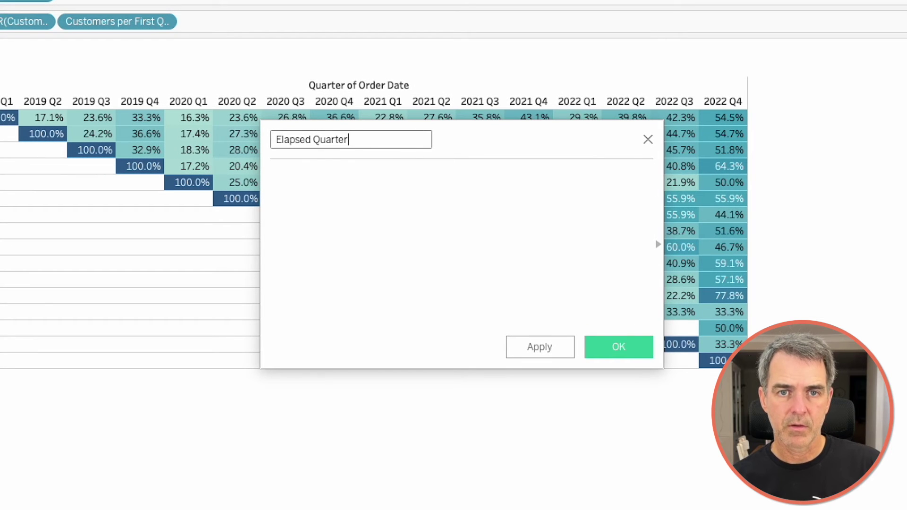
{"action": "left_click", "coordinate": [342, 264]}
Enter DATEDIFF('quarter', [Customers First Purchase Quarter], order-date quarter), save it, and move it to dimensions
{"action": "type", "text": "date"}
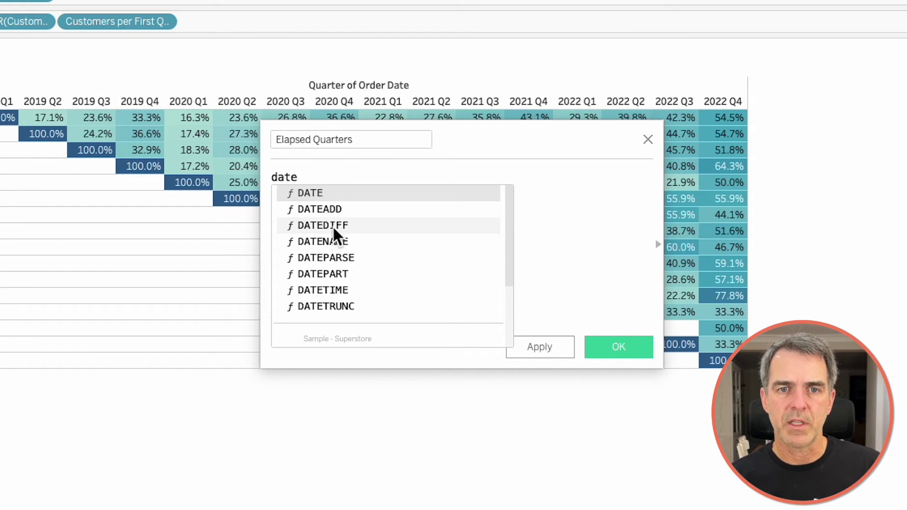
{"action": "left_click", "coordinate": [331, 225]}
{"action": "type", "text": "'"}
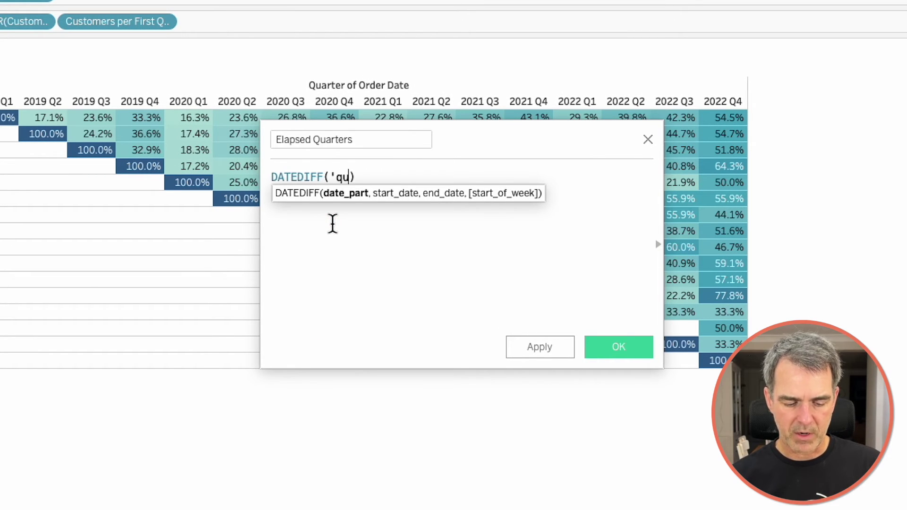
{"action": "type", "text": "quarter',"}
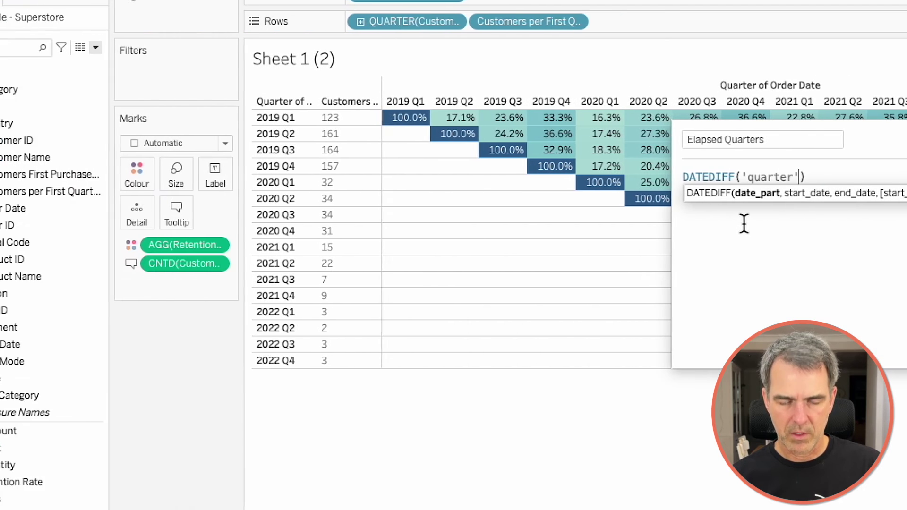
{"action": "left_click_drag", "start_coordinate": [0, 236], "coordinate": [355, 191]}
{"action": "left_click_drag", "start_coordinate": [604, 191], "coordinate": [645, 194]}
{"action": "type", "text": ","}
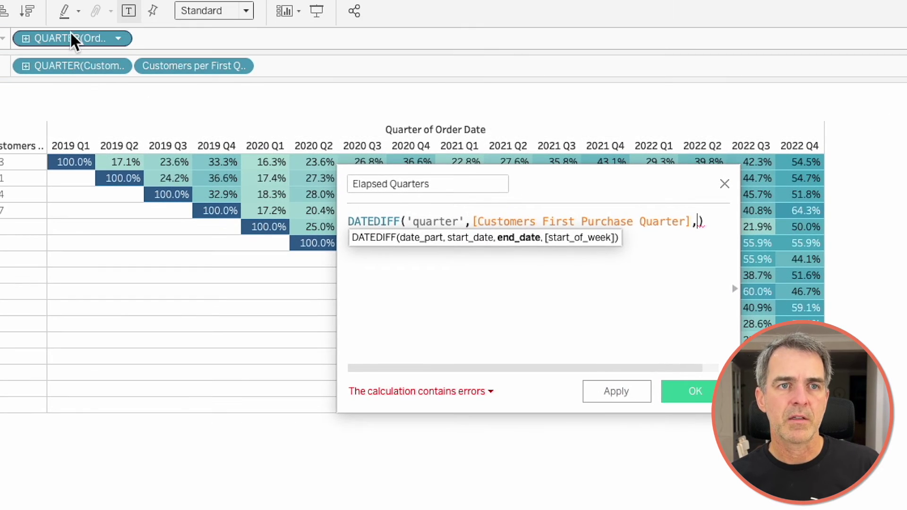
{"action": "left_click_drag", "start_coordinate": [40, 14], "coordinate": [696, 253]}
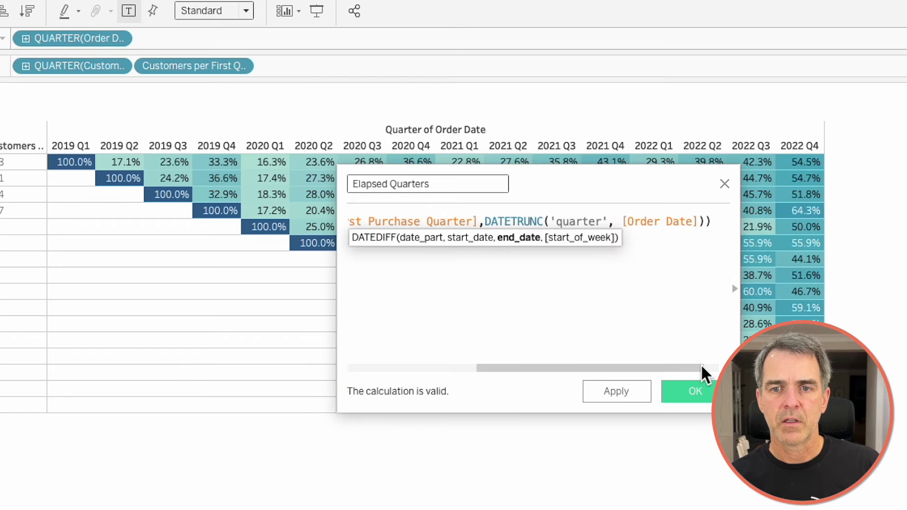
{"action": "left_click", "coordinate": [695, 391]}
{"action": "mouse_move", "coordinate": [47, 493]}
{"action": "left_mouse_down"}
{"action": "mouse_move", "coordinate": [18, 344]}
{"action": "mouse_move", "coordinate": [33, 252]}
{"action": "mouse_move", "coordinate": [179, 217]}
{"action": "mouse_move", "coordinate": [481, 44]}
{"action": "mouse_move", "coordinate": [472, 35]}
{"action": "left_mouse_up"}
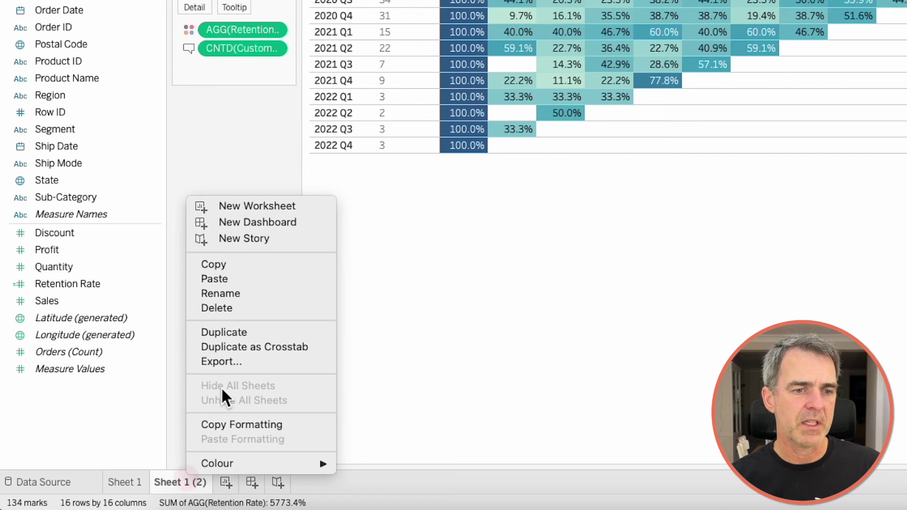
Duplicate the elapsed-quarter heatmap and exclude the quarter 0 column
{"action": "left_click", "coordinate": [228, 331]}
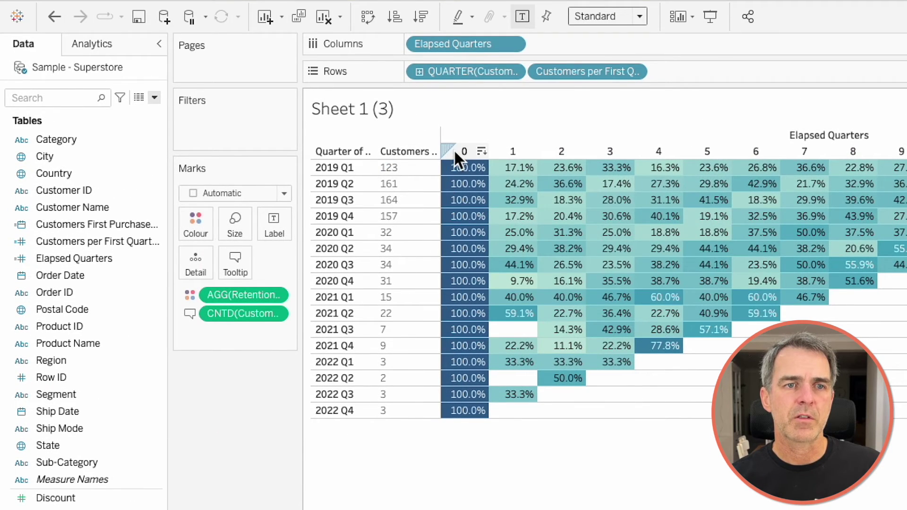
{"action": "right_click", "coordinate": [459, 151]}
{"action": "left_click", "coordinate": [474, 176]}
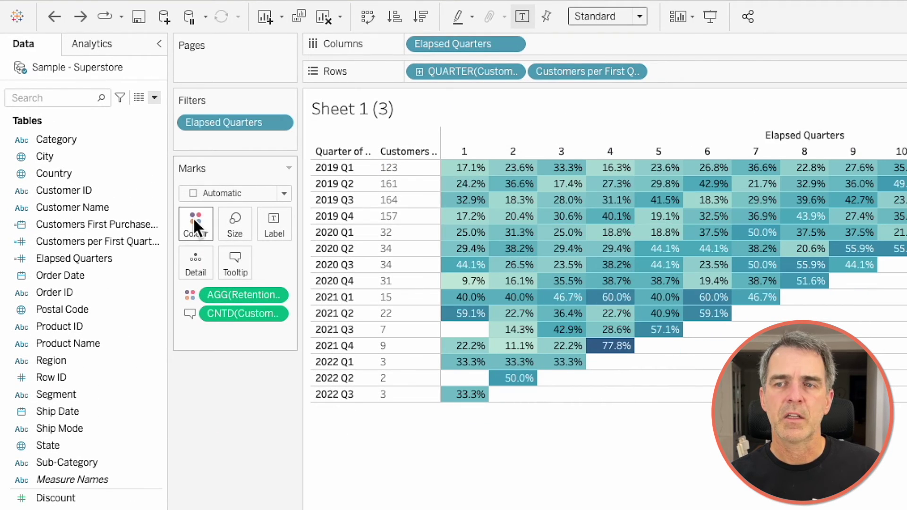
Recolour the heatmap with the Orange-Blue Diverging palette
{"action": "left_click", "coordinate": [195, 221]}
{"action": "left_click", "coordinate": [231, 278]}
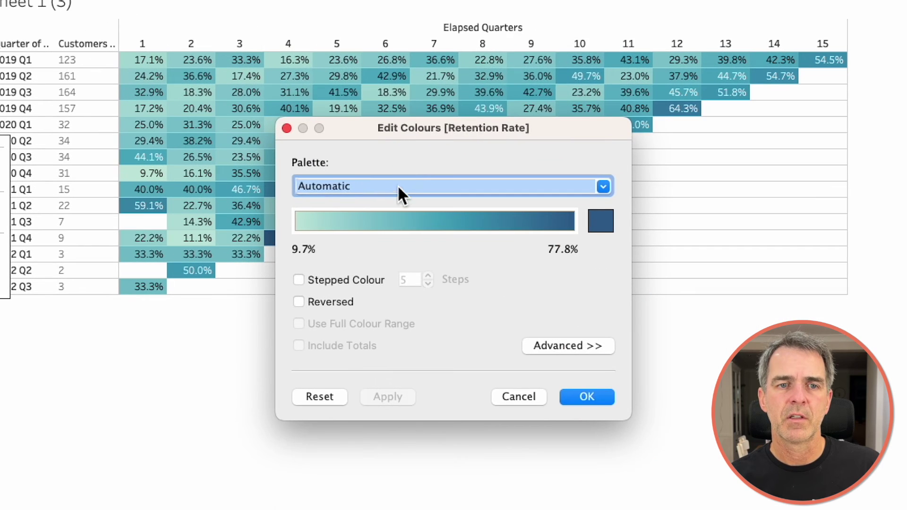
{"action": "left_click", "coordinate": [398, 187]}
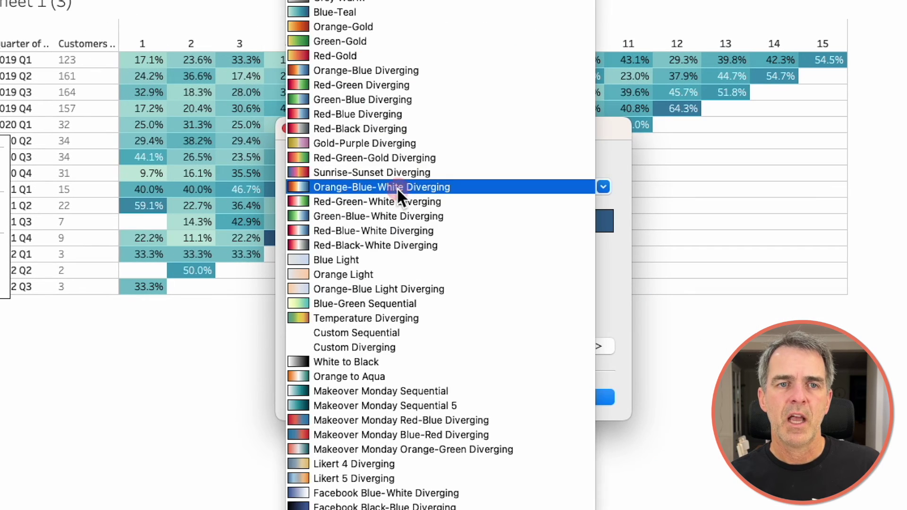
{"action": "left_click", "coordinate": [359, 72]}
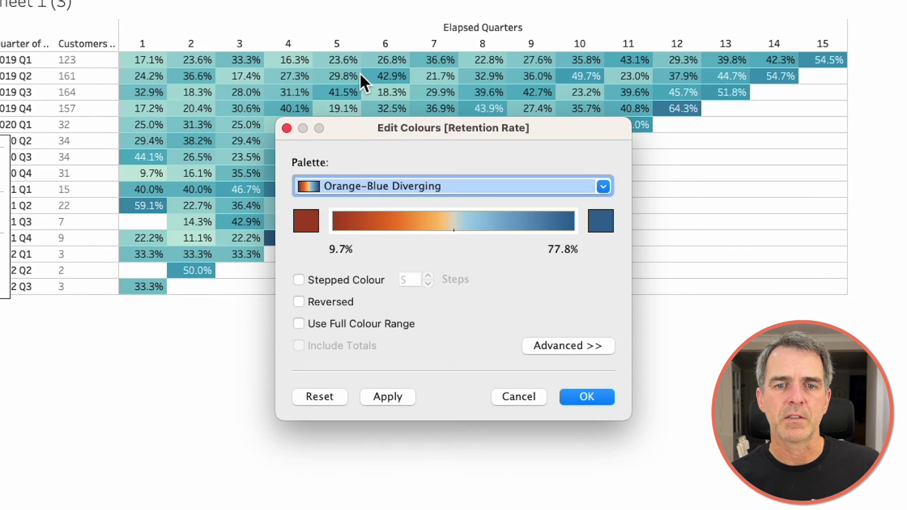
{"action": "left_click", "coordinate": [592, 395]}
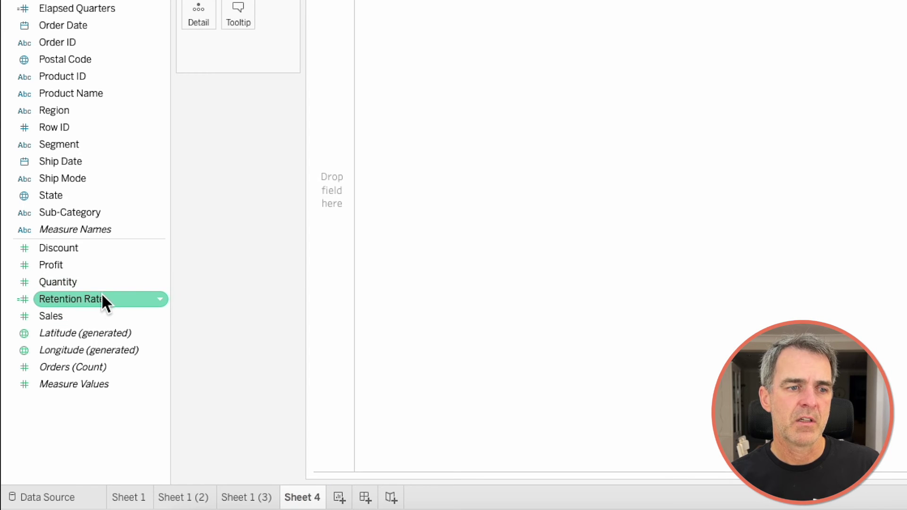
Put Retention Rate on Rows and Elapsed Quarters on Columns
{"action": "mouse_move", "coordinate": [101, 303]}
{"action": "left_mouse_down"}
{"action": "mouse_move", "coordinate": [326, 198]}
{"action": "mouse_move", "coordinate": [336, 216]}
{"action": "left_mouse_up"}
{"action": "left_click", "coordinate": [81, 8]}
{"action": "left_click_drag", "start_coordinate": [82, 251], "coordinate": [442, 47]}
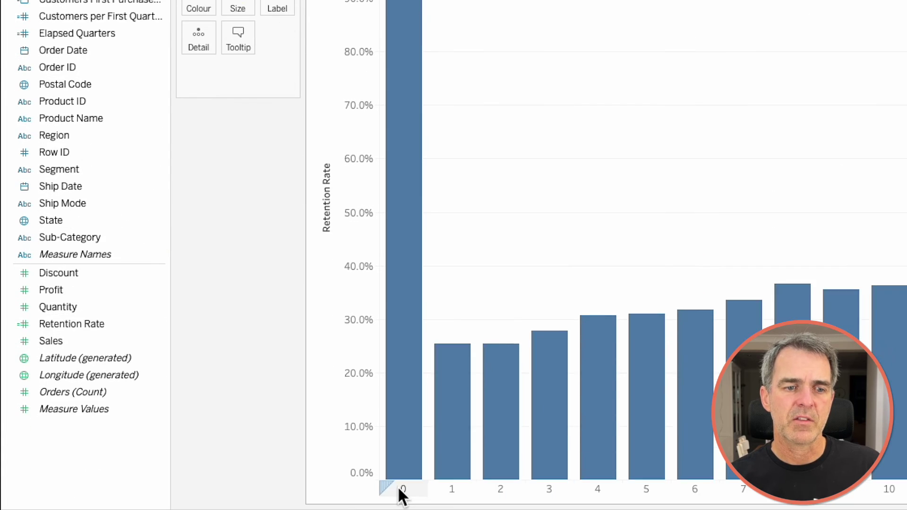
Exclude quarter 0 and make Elapsed Quarters continuous to draw a line
{"action": "right_click", "coordinate": [400, 490]}
{"action": "left_click", "coordinate": [422, 387]}
{"action": "left_click", "coordinate": [516, 60]}
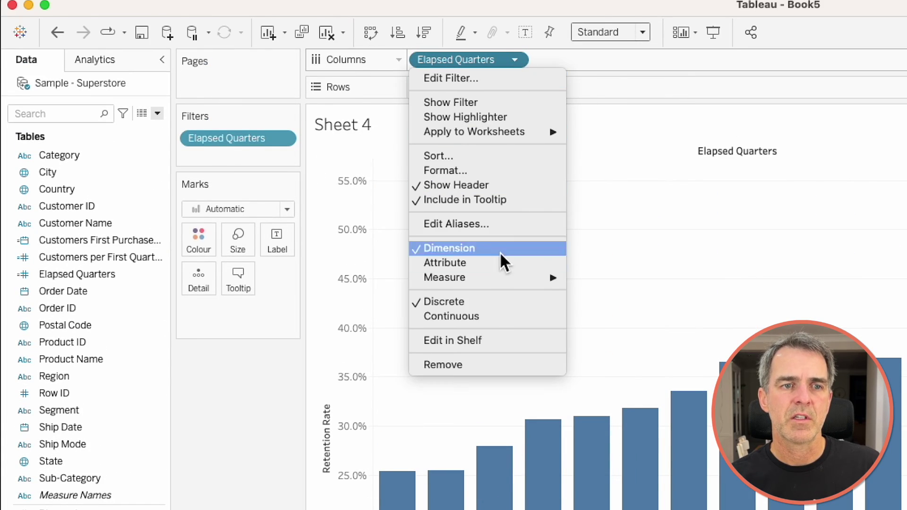
{"action": "left_click", "coordinate": [492, 316]}
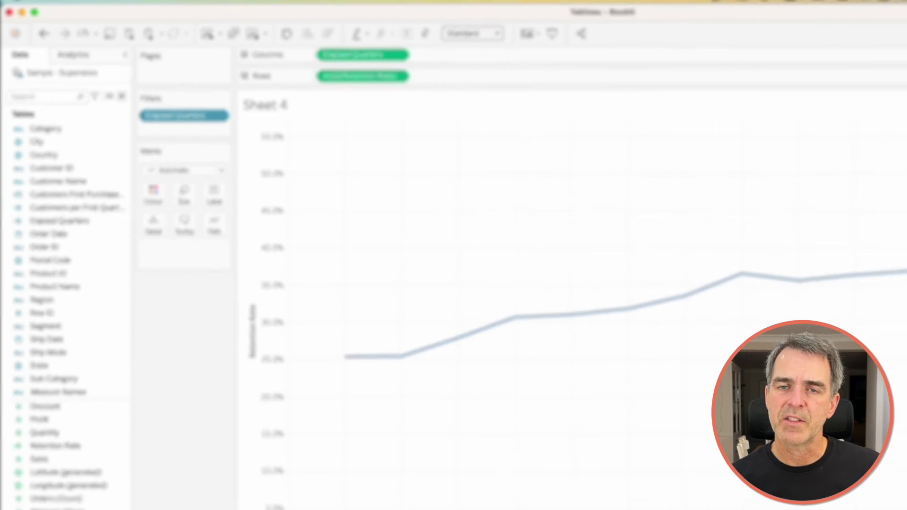